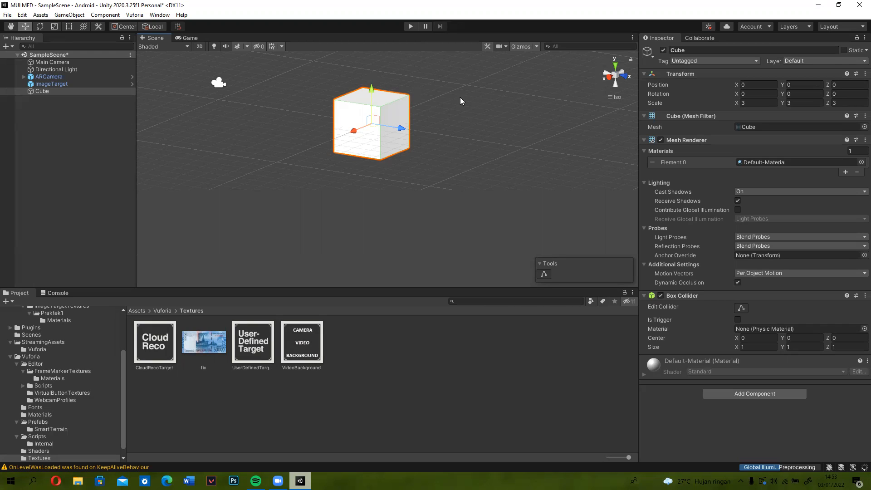
# - Try the Cube at X position 2 and reset its X position to 0
pyautogui.click(432, 120)
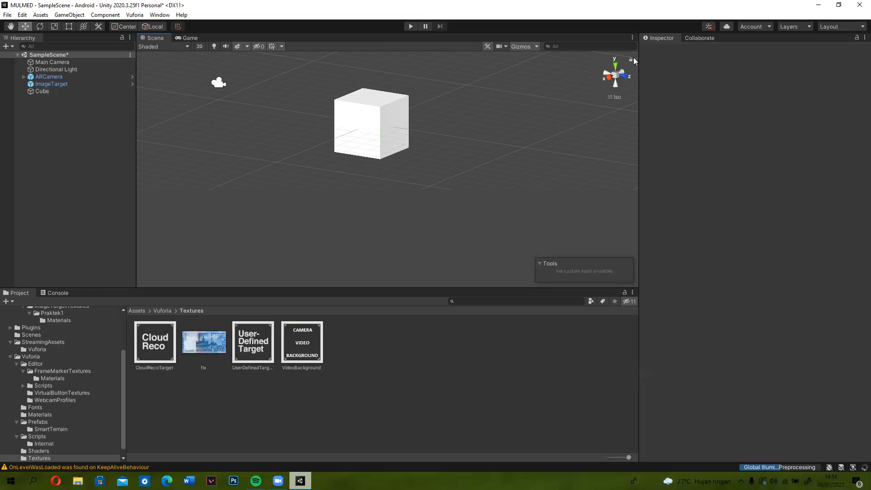
pyautogui.click(76, 91)
pyautogui.click(750, 85)
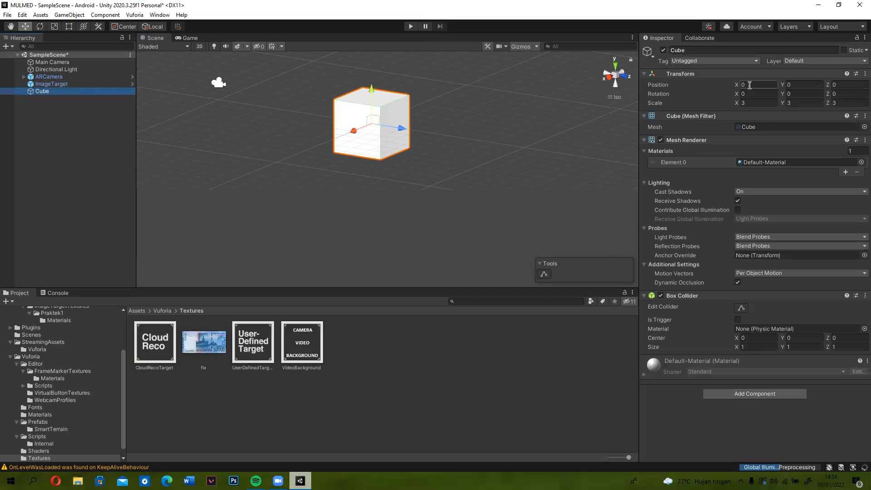
pyautogui.write('2')
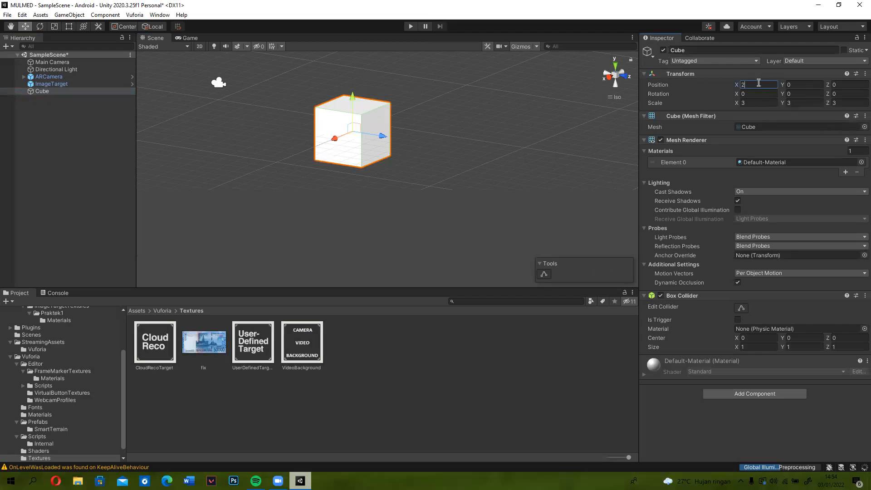
pyautogui.press('BackSpace')
pyautogui.write('0')
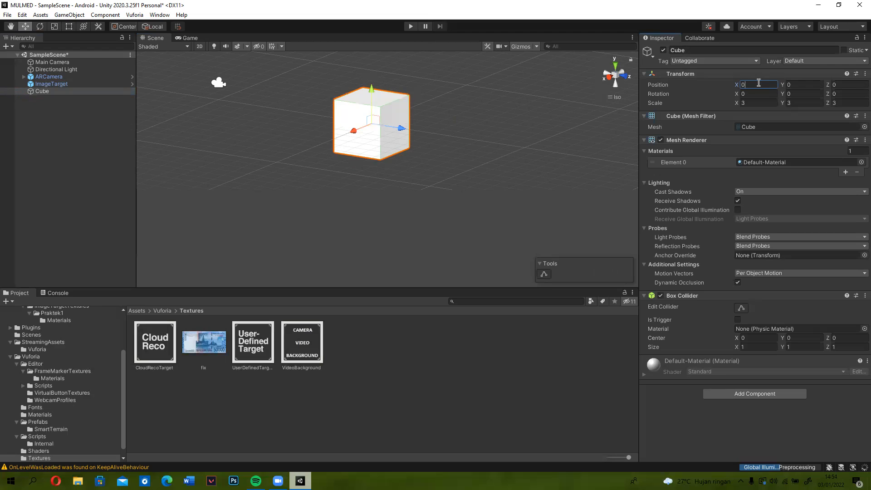
# - Try the Cube at Y position 1 and reset its Y position to 0
pyautogui.click(793, 84)
pyautogui.write('1')
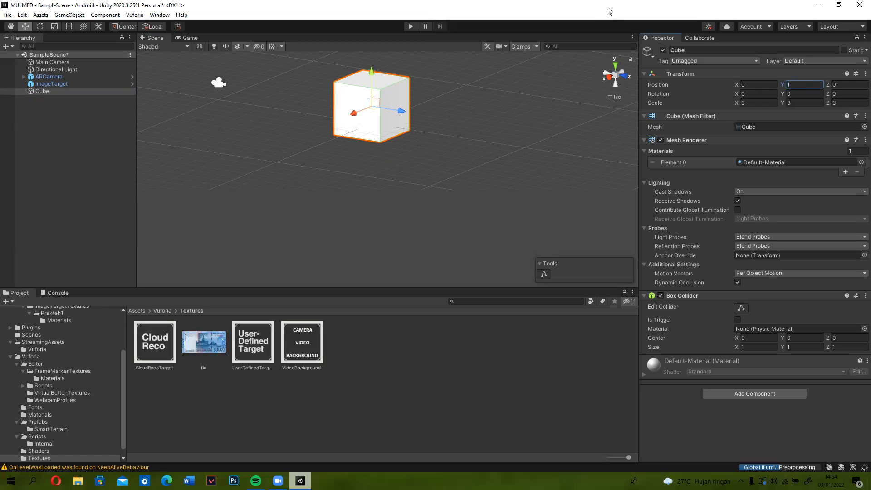
pyautogui.press('BackSpace')
pyautogui.write('0')
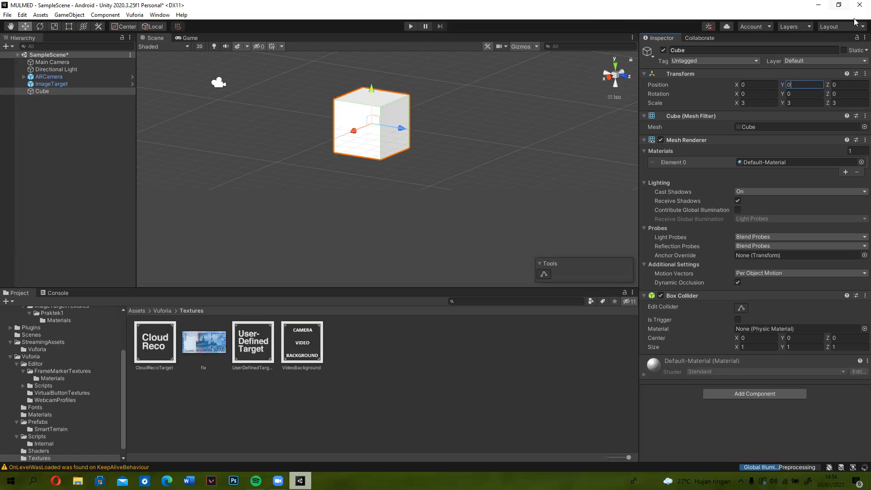
# - Try the Cube at Z position 5 and reset its Z position to 0
pyautogui.click(847, 84)
pyautogui.write('5')
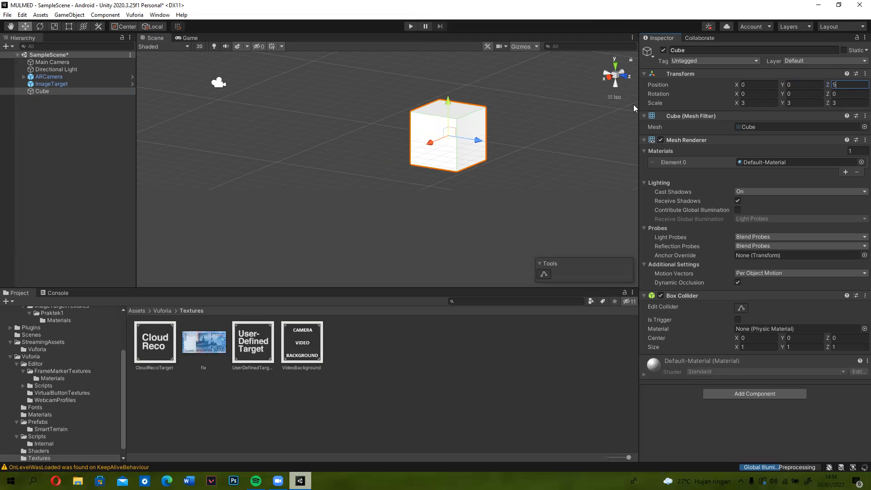
pyautogui.press('BackSpace')
pyautogui.write('0')
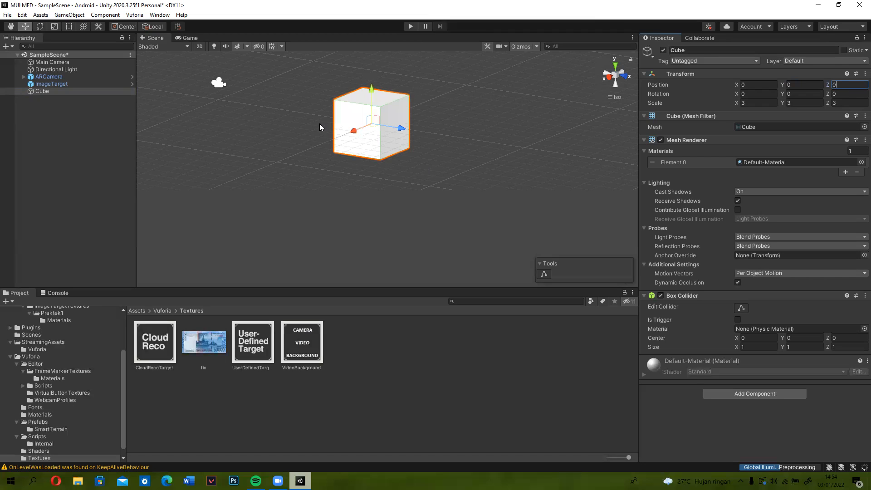
# - Try an X rotation of 20 on the Cube, view it from another angle, and reset the X rotation to 0
pyautogui.keyDown('alt'); pyautogui.moveTo(320, 124); pyautogui.dragTo(762, 94); pyautogui.keyUp('alt')
pyautogui.click(761, 93)
pyautogui.write('2')
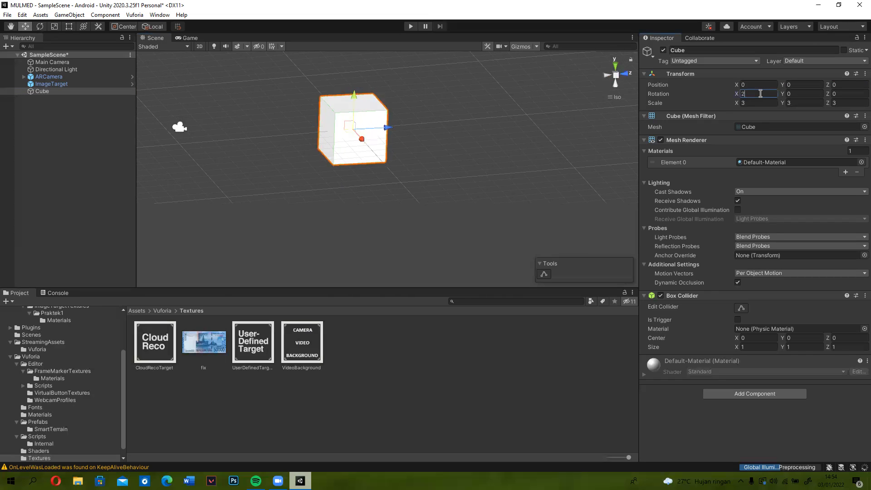
pyautogui.write('0')
pyautogui.keyDown('alt'); pyautogui.moveTo(444, 157); pyautogui.dragTo(409, 158); pyautogui.keyUp('alt')
pyautogui.click(759, 94)
pyautogui.doubleClick(759, 94)
pyautogui.write('0')
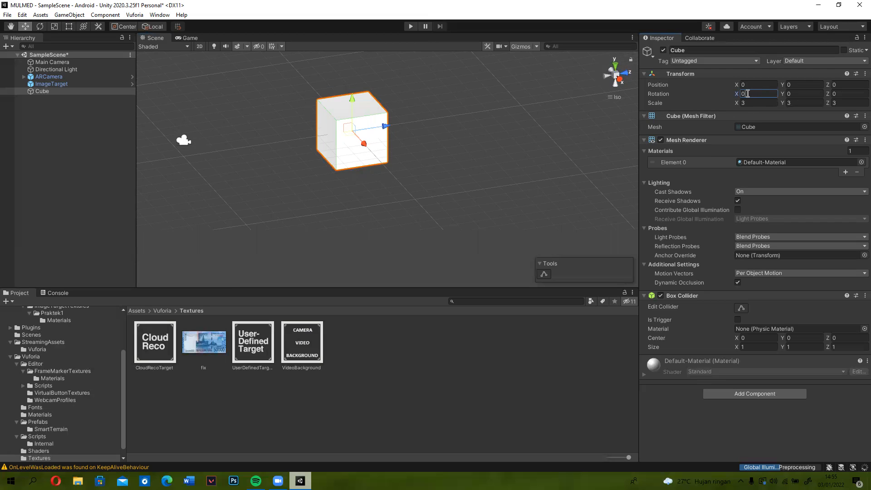
# - Try a Y rotation of 50 on the Cube, view it from above, and reset the Y rotation to 0
pyautogui.click(796, 93)
pyautogui.write('5')
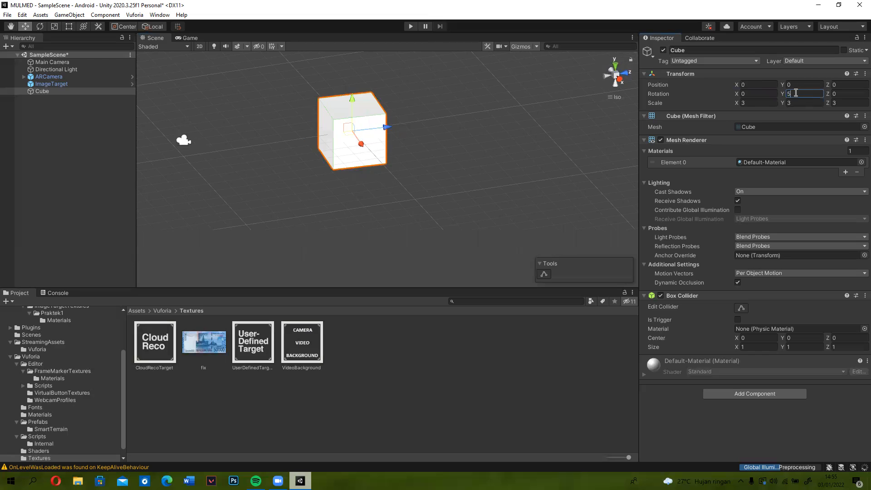
pyautogui.write('0')
pyautogui.moveTo(422, 162)
pyautogui.keyDown('alt'); pyautogui.mouseDown()
pyautogui.moveTo(444, 231)
pyautogui.moveTo(441, 257)
pyautogui.moveTo(431, 167)
pyautogui.mouseUp(); pyautogui.keyUp('alt')
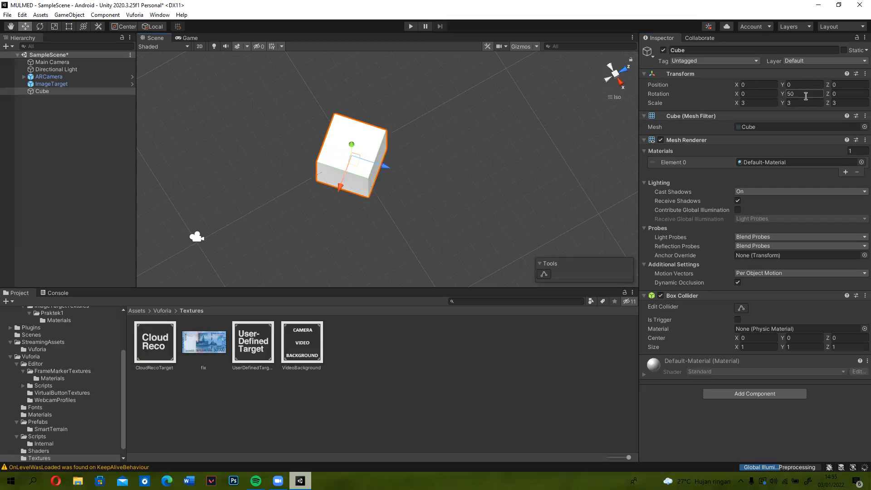
pyautogui.click(806, 96)
pyautogui.write('0')
# - Try a Z rotation of 50 on the Cube, view it from the side, and reset the Z rotation to 0
pyautogui.click(848, 93)
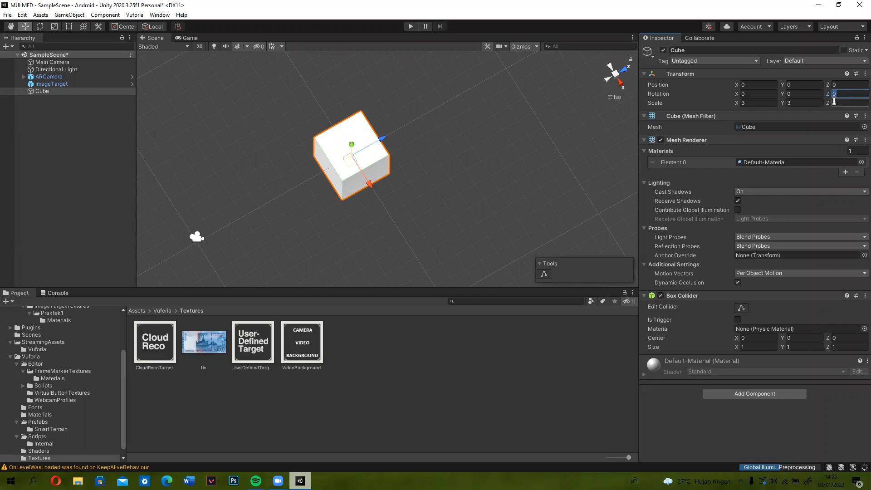
pyautogui.write('50')
pyautogui.moveTo(481, 153); pyautogui.dragTo(464, 43, button='right')
pyautogui.moveTo(406, 130); pyautogui.dragTo(467, 129, button='right')
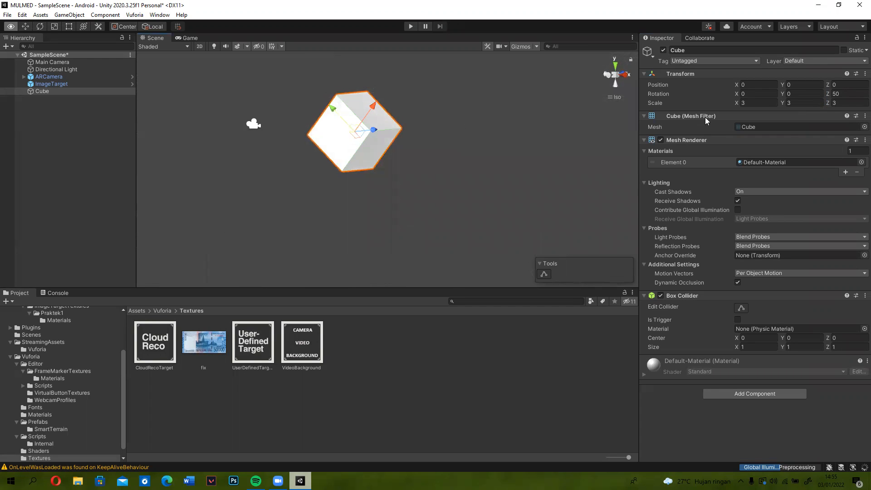
pyautogui.click(847, 96)
pyautogui.write('0')
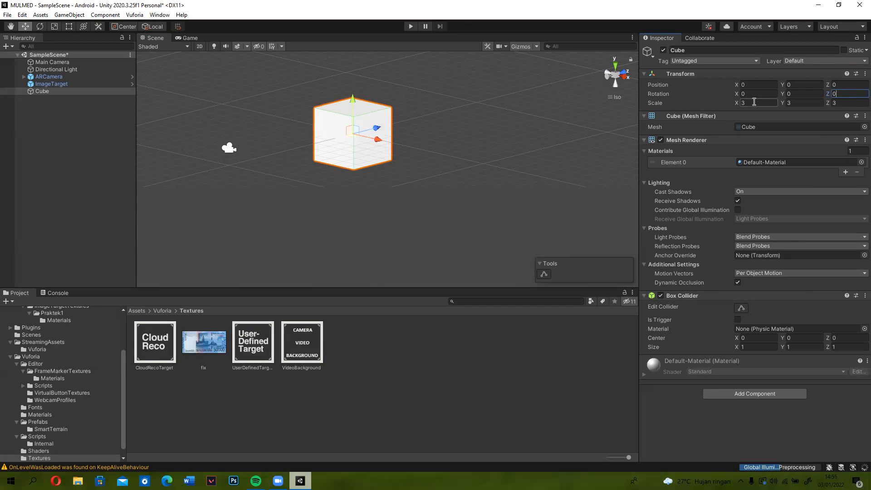
# - Reduce the Cube's Y scale to 2, set both its Y and Z scale to 1, and inspect the bar along X
pyautogui.click(801, 103)
pyautogui.write('2')
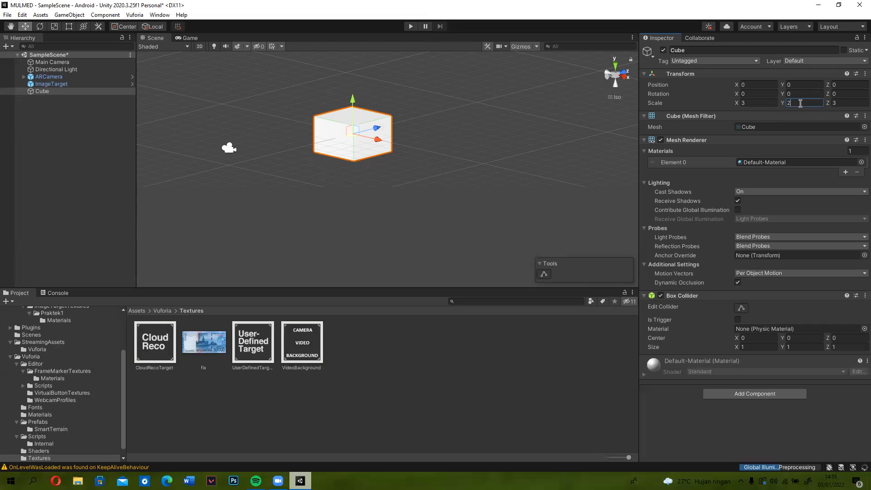
pyautogui.press('BackSpace')
pyautogui.write('1')
pyautogui.click(846, 103)
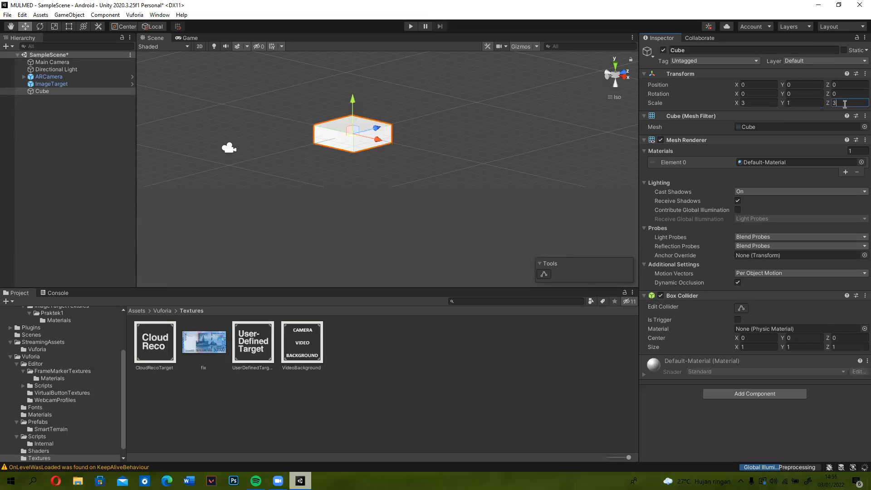
pyautogui.write('1')
pyautogui.click(413, 126)
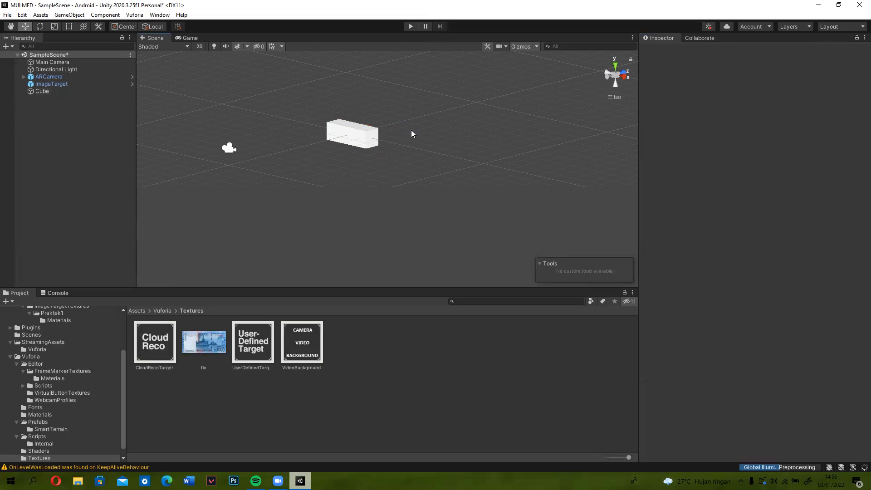
pyautogui.keyDown('alt'); pyautogui.moveTo(396, 139); pyautogui.dragTo(65, 90); pyautogui.keyUp('alt')
pyautogui.keyDown('alt'); pyautogui.moveTo(834, 106); pyautogui.dragTo(435, 157); pyautogui.keyUp('alt')
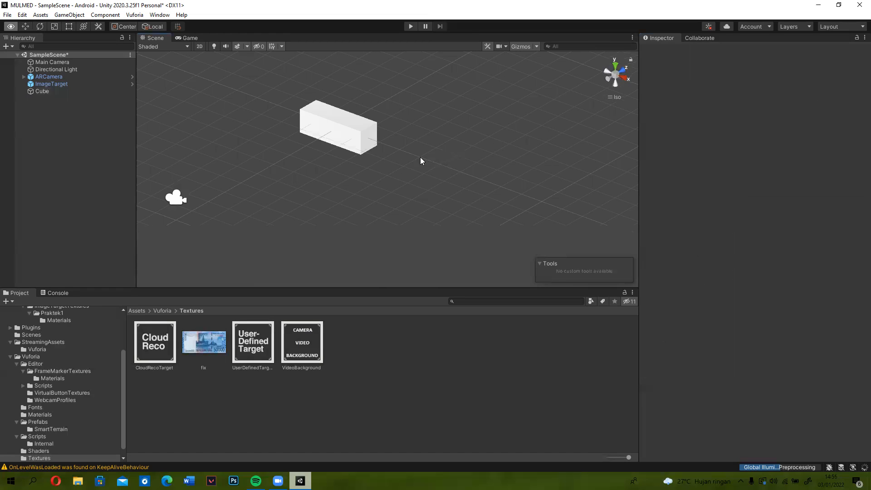
# - Set the Cube's X scale to 1 and Y scale to 3, and inspect the upright bar
pyautogui.click(370, 138)
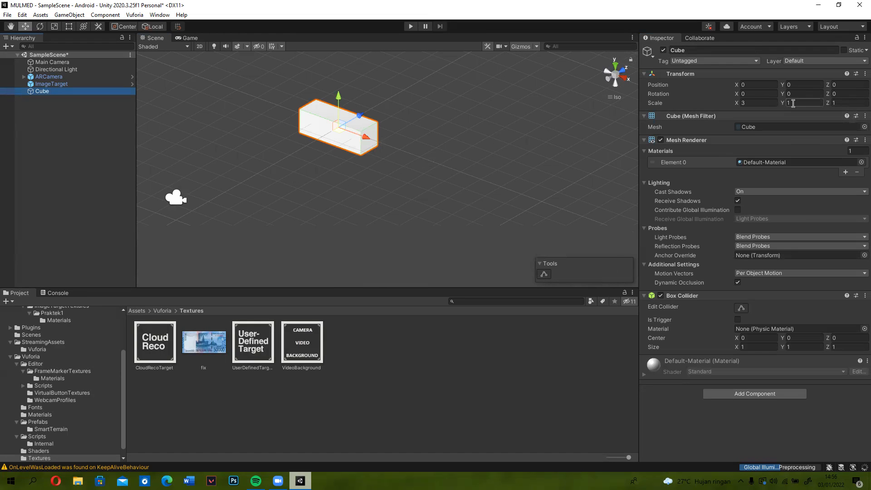
pyautogui.click(752, 104)
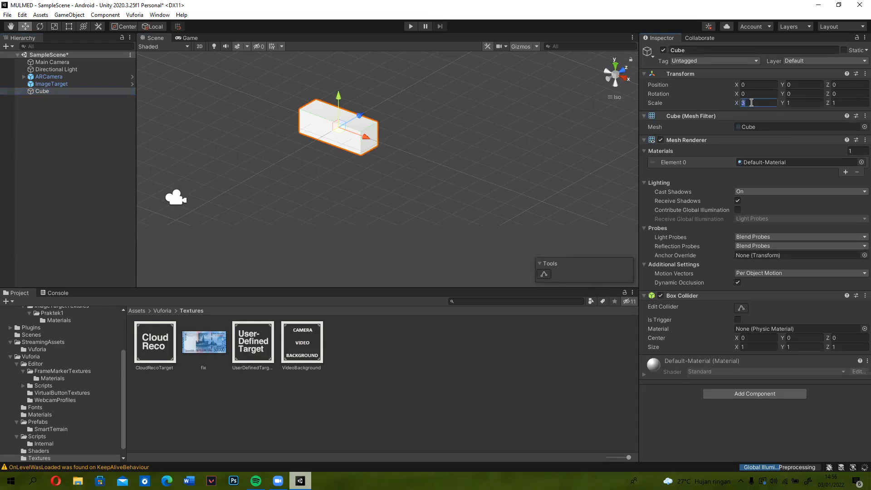
pyautogui.write('1')
pyautogui.click(801, 104)
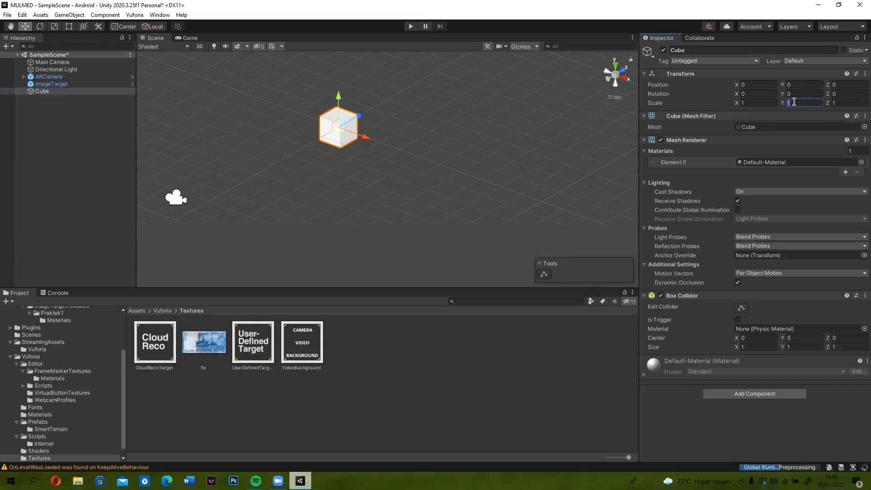
pyautogui.write('3')
pyautogui.moveTo(369, 148); pyautogui.dragTo(362, 127, button='right')
pyautogui.scroll(3, 389, 123)
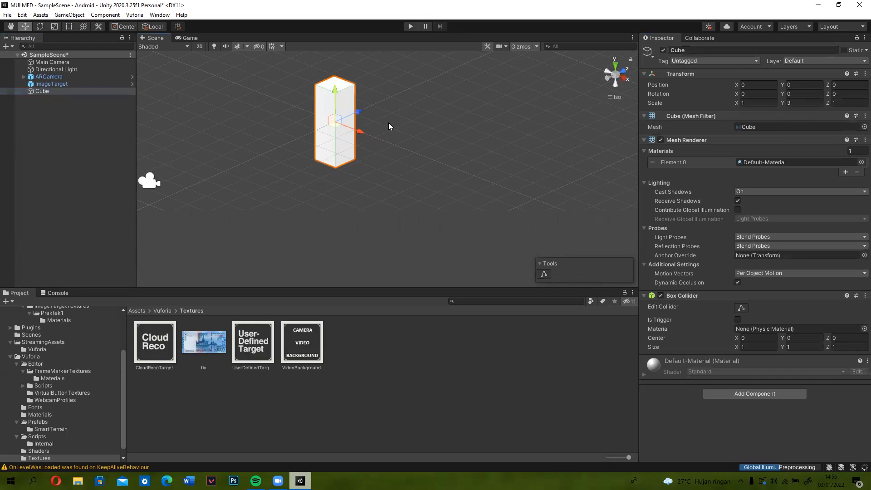
pyautogui.moveTo(389, 123); pyautogui.dragTo(375, 117)
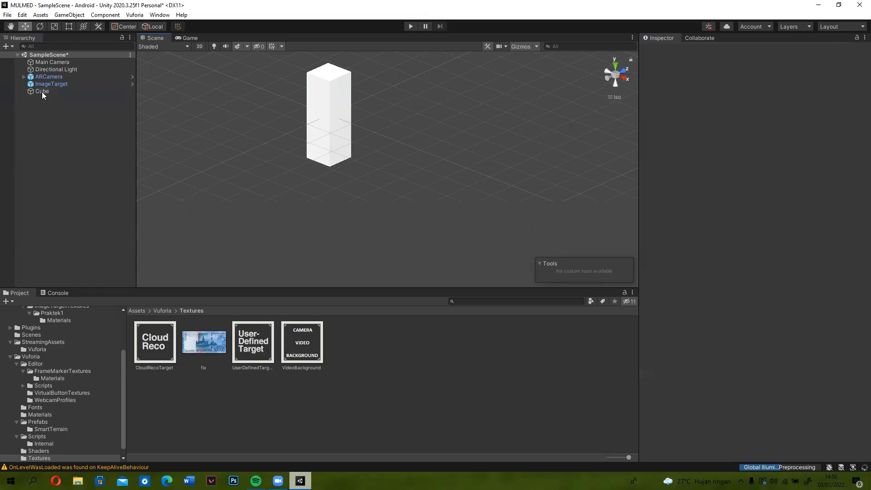
pyautogui.rightClick(432, 155)
pyautogui.moveTo(432, 155)
pyautogui.mouseDown(button='right')
pyautogui.moveTo(273, 153)
pyautogui.moveTo(330, 254)
pyautogui.moveTo(347, 233)
pyautogui.moveTo(354, 83)
pyautogui.moveTo(357, 142)
pyautogui.moveTo(421, 150)
pyautogui.mouseUp(button='right')
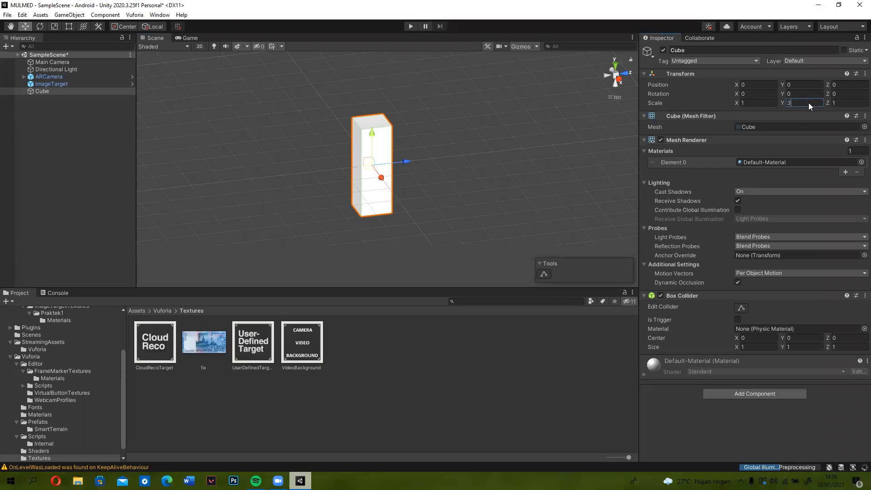
# - Set the Cube's Y scale to 1 and Z scale to 3, and inspect the bar along Z
pyautogui.click(801, 101)
pyautogui.write('1')
pyautogui.click(846, 102)
pyautogui.write('3')
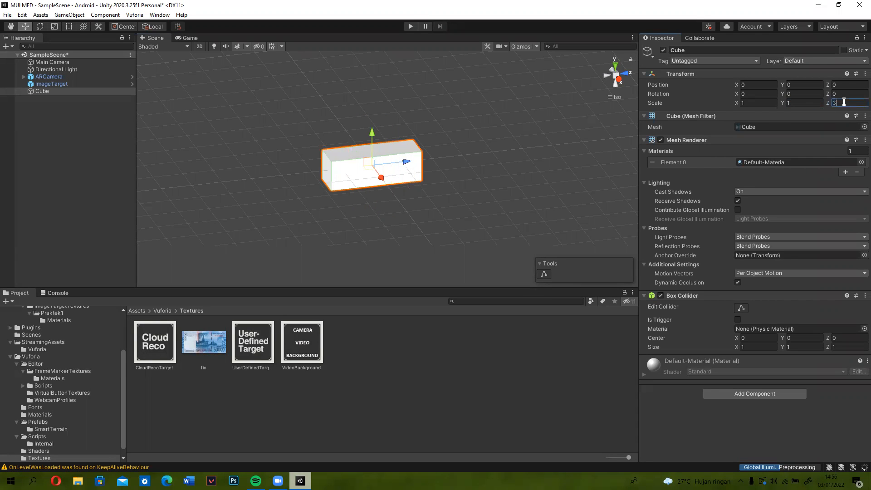
pyautogui.keyDown('alt'); pyautogui.moveTo(409, 170); pyautogui.dragTo(291, 164); pyautogui.keyUp('alt')
pyautogui.scroll(-7, 263, 164)
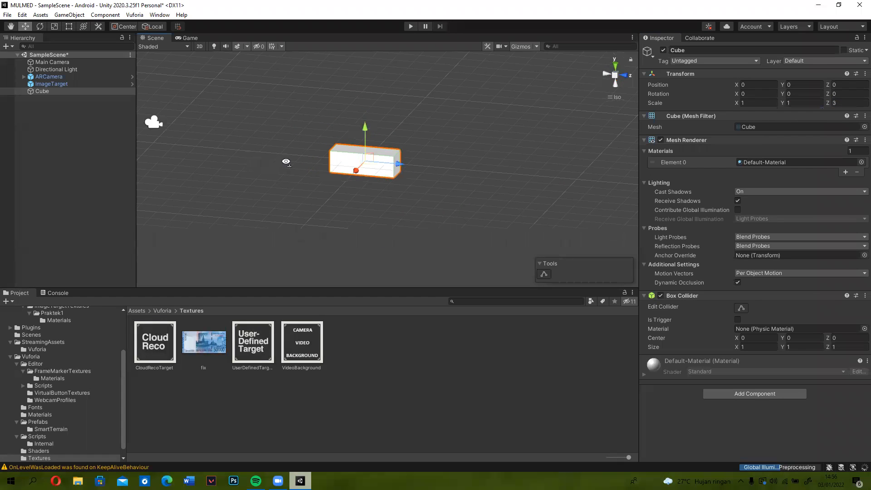
pyautogui.scroll(-3, 291, 161)
pyautogui.keyDown('alt'); pyautogui.moveTo(354, 187); pyautogui.dragTo(368, 214); pyautogui.keyUp('alt')
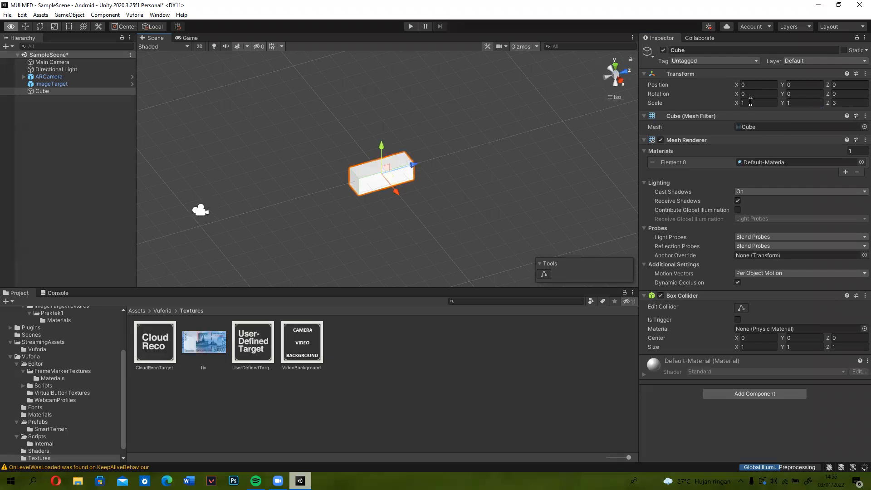
# - Restore the Cube's equal proportions by setting its X and Y scale to 3
pyautogui.click(767, 103)
pyautogui.write('3')
pyautogui.click(801, 103)
pyautogui.write('3')
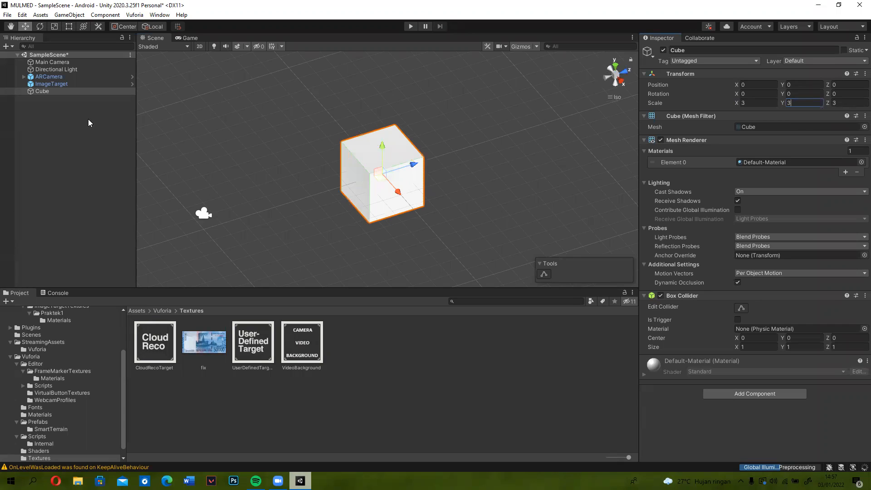
# - Keep the ImageTarget's type as User Defined and set its X scale to 9
pyautogui.click(50, 84)
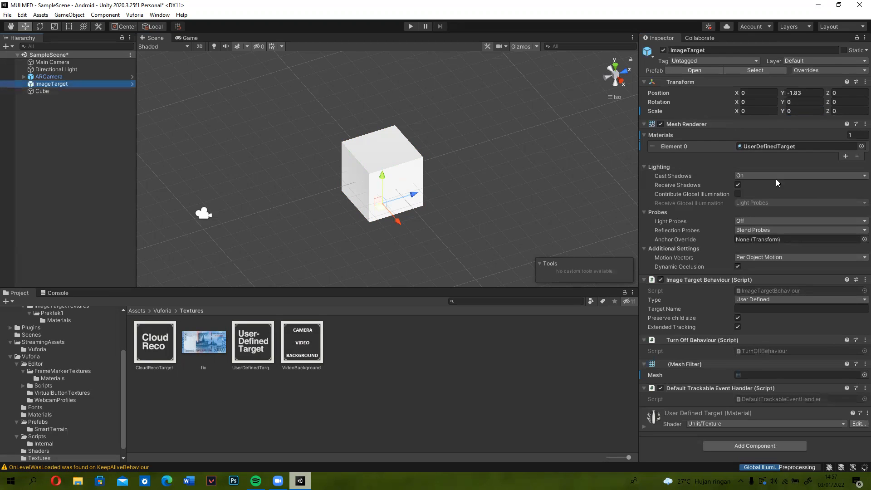
pyautogui.click(844, 300)
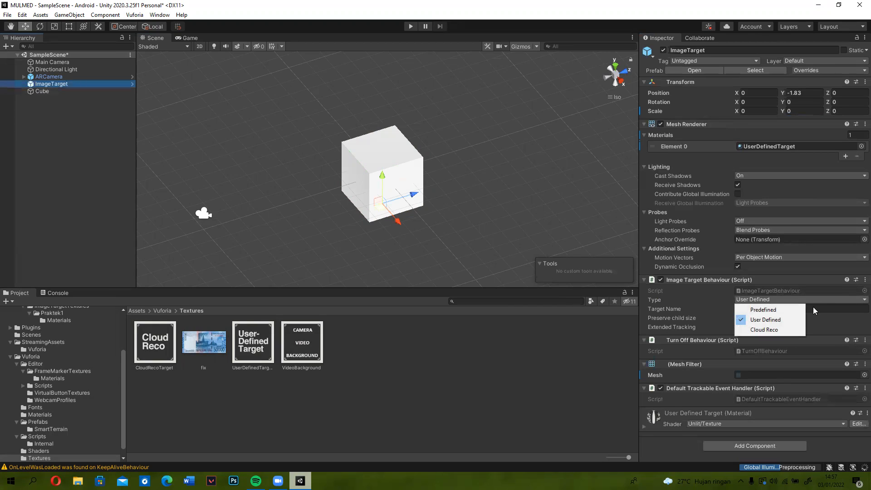
pyautogui.click(775, 321)
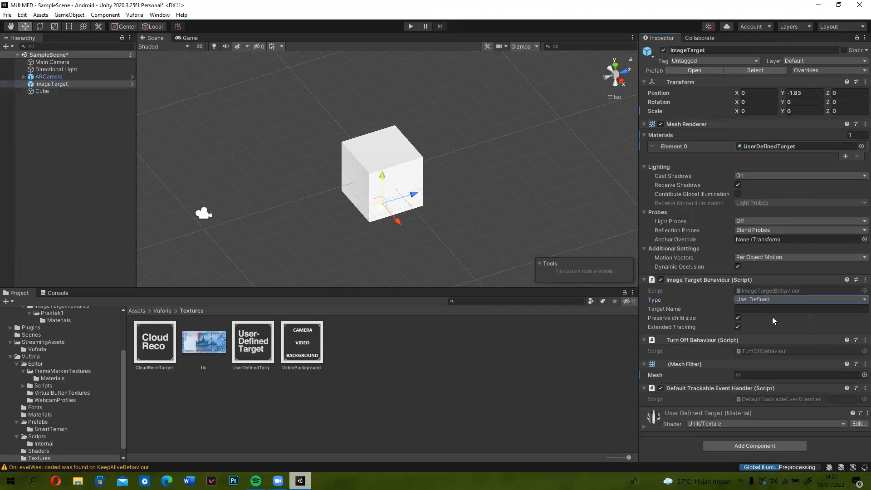
pyautogui.click(773, 301)
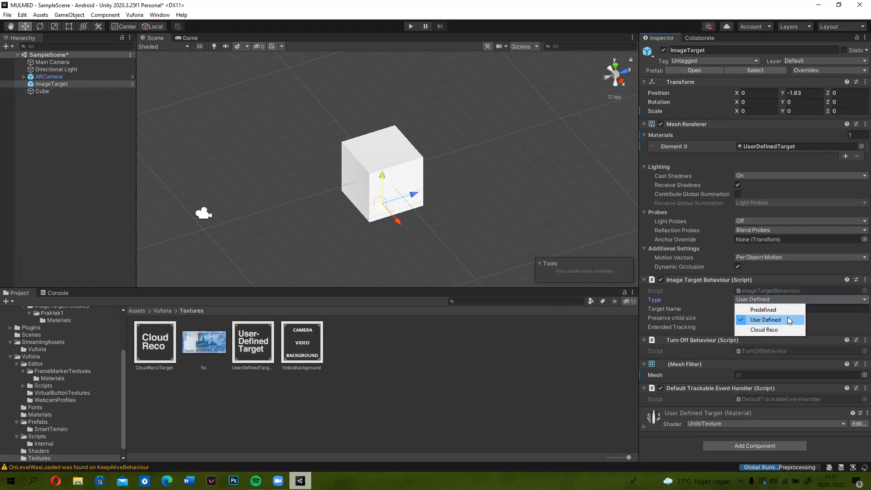
pyautogui.click(779, 184)
pyautogui.click(755, 108)
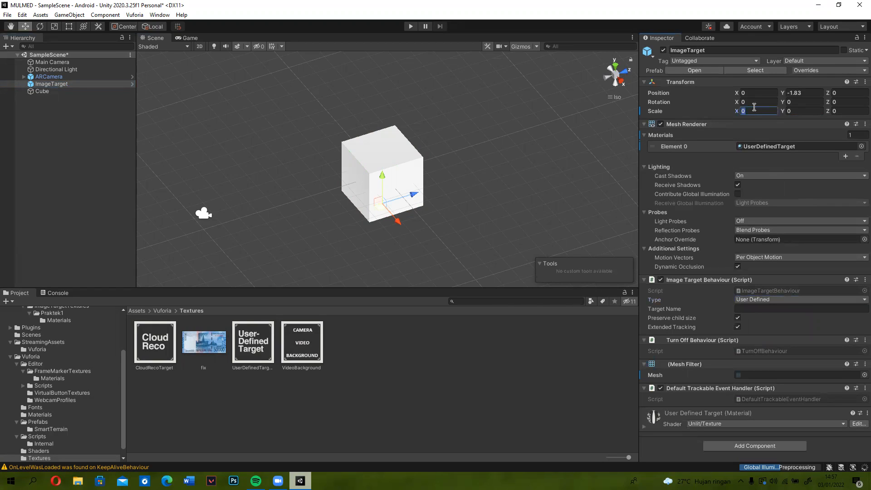
pyautogui.write('9')
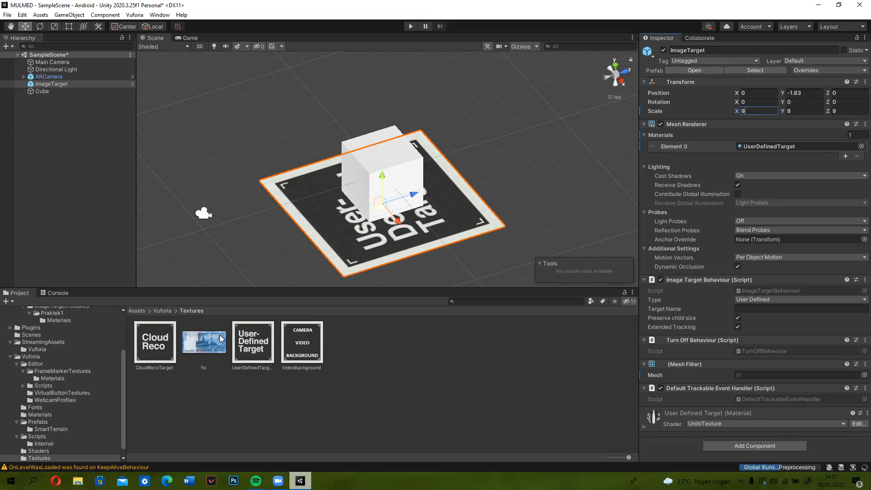
# - Apply the fix banknote texture to the ImageTarget beneath the Cube and inspect it from another angle
pyautogui.moveTo(209, 349); pyautogui.dragTo(330, 242)
pyautogui.moveTo(486, 182); pyautogui.dragTo(799, 66, button='right')
pyautogui.moveTo(733, 79); pyautogui.dragTo(736, 123, button='right')
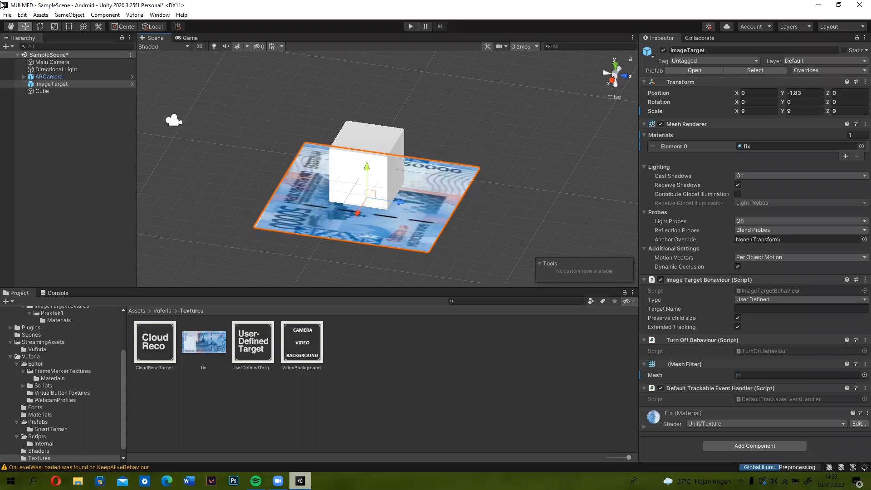
# - Open the build settings, view the PC, Mac & Linux Standalone options, and reselect the Android platform
pyautogui.click(8, 15)
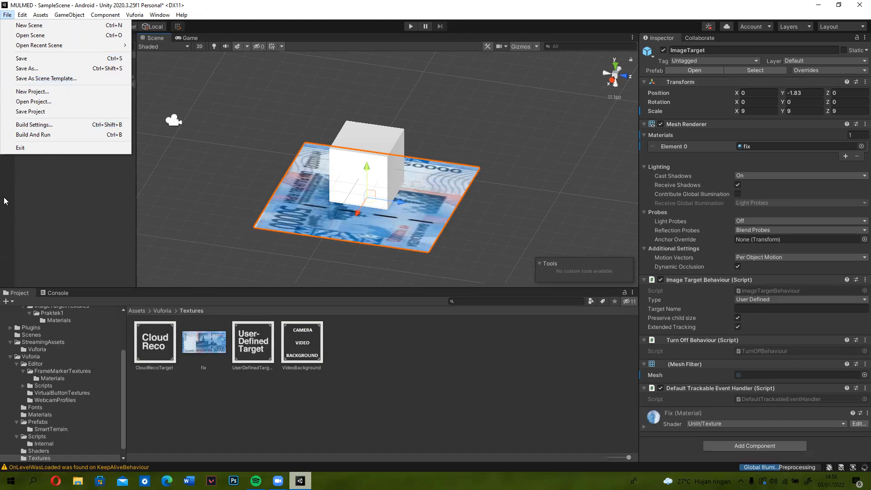
pyautogui.click(32, 125)
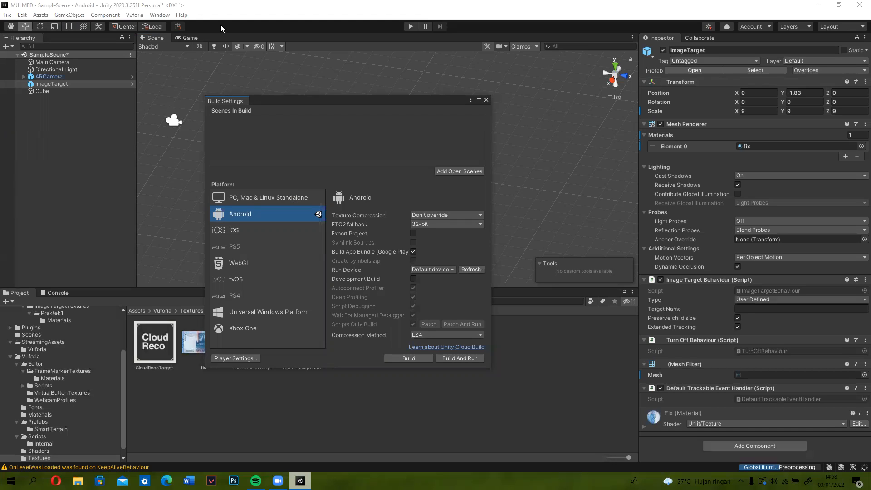
pyautogui.click(287, 197)
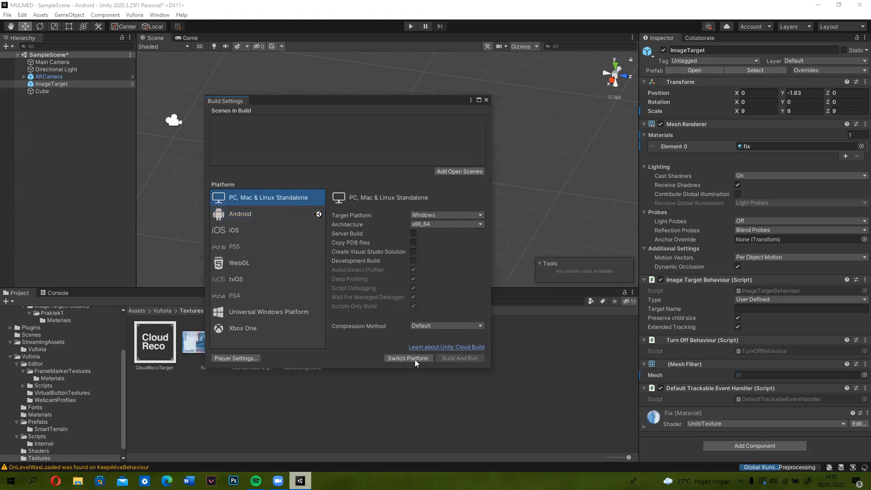
pyautogui.click(274, 214)
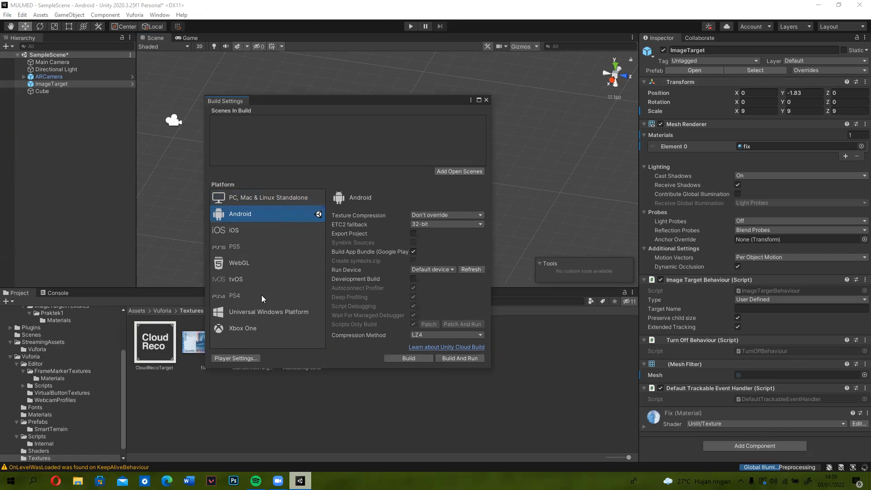
# - Review the project's Player and Graphics settings for Android, and close the project settings without changes
pyautogui.click(244, 359)
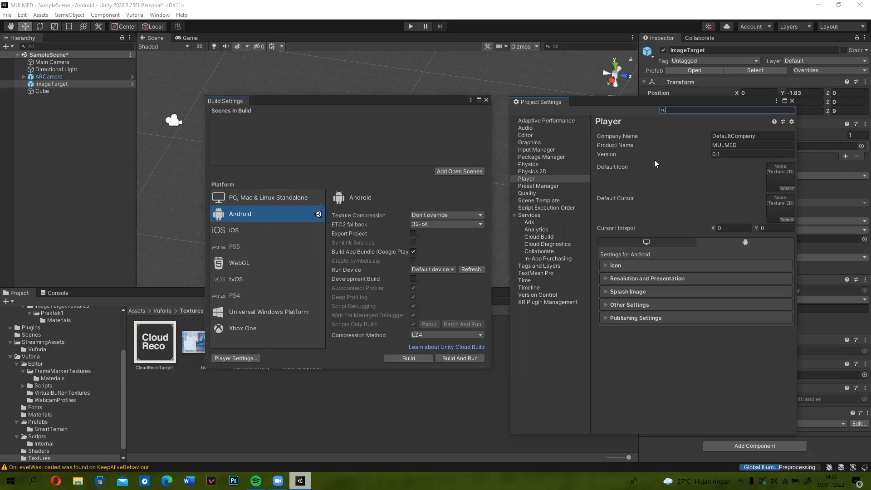
pyautogui.click(526, 143)
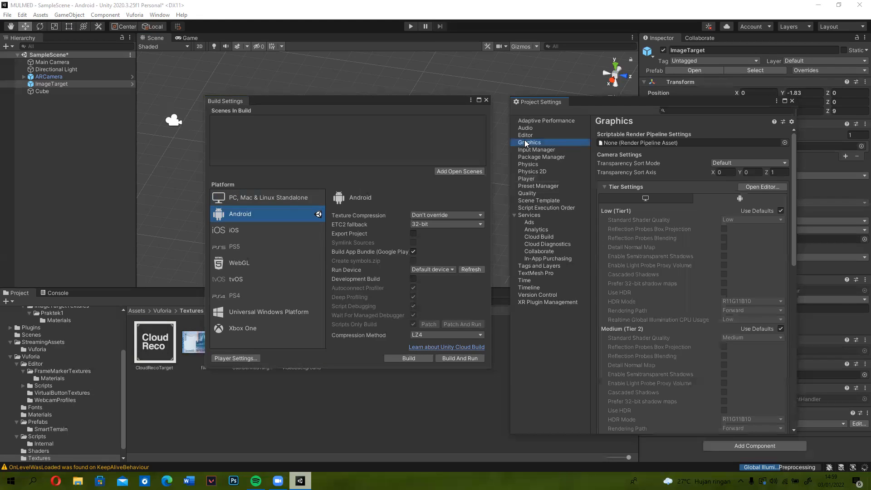
pyautogui.click(527, 178)
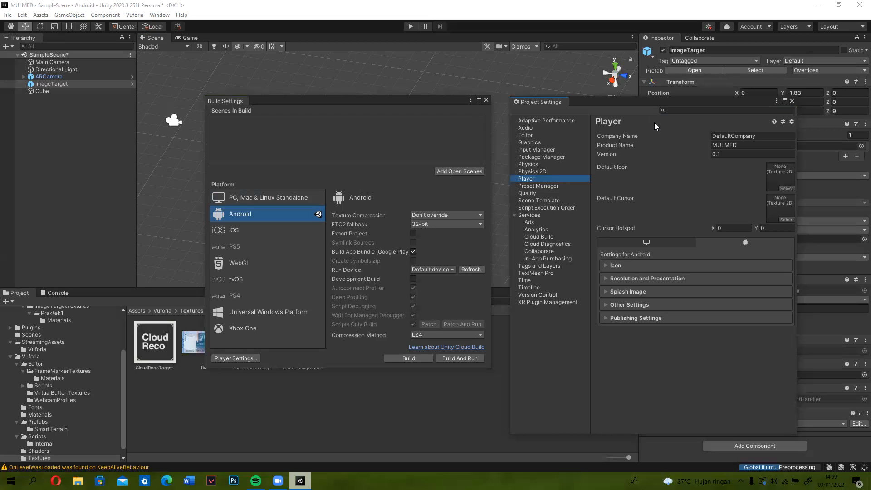
pyautogui.click(792, 101)
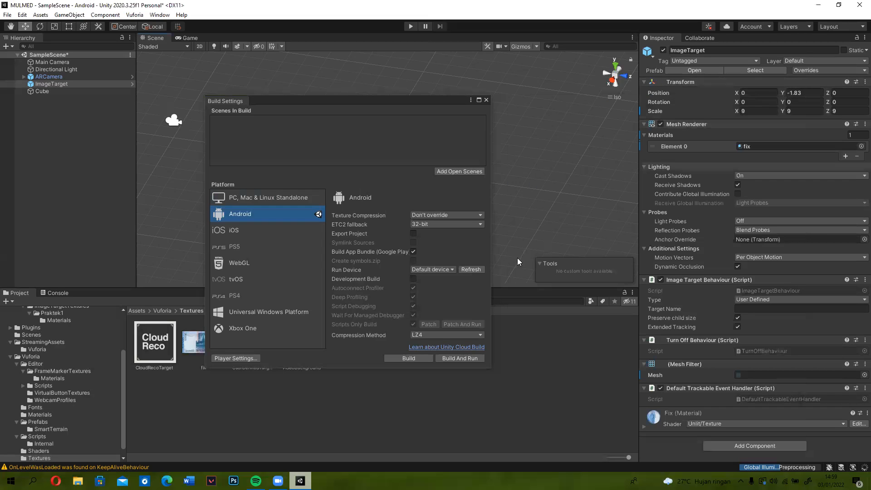
# - Try to build the Android app bundle into the MULMED folder under the file name MULTIMEDIA
pyautogui.click(409, 358)
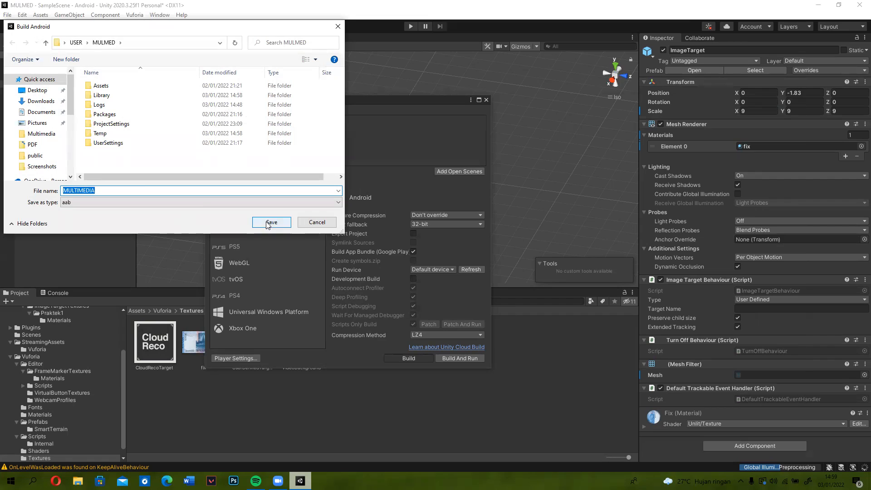
pyautogui.click(144, 191)
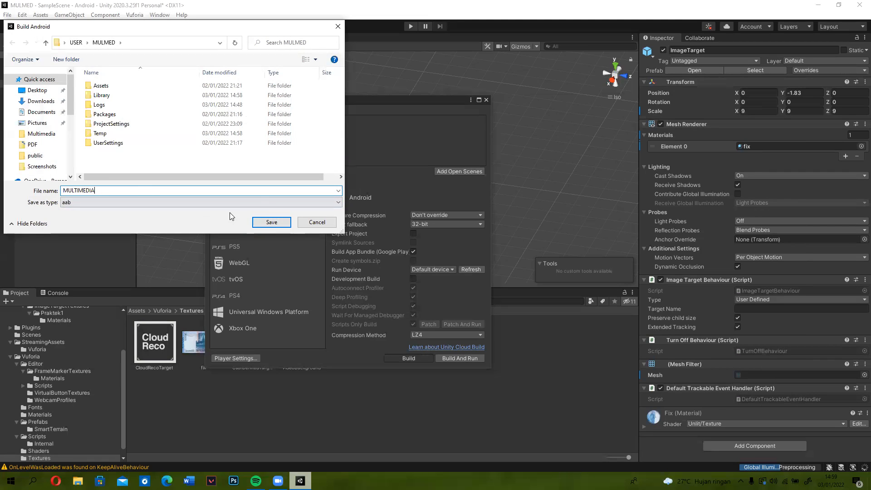
pyautogui.click(271, 221)
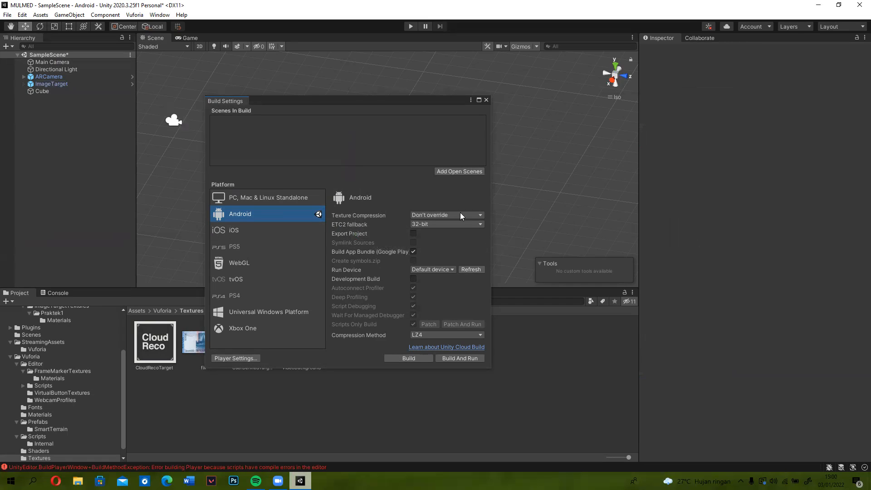
# - Close the build settings and inspect the Cube on the banknote image target from a higher angle
pyautogui.click(486, 100)
pyautogui.keyDown('alt'); pyautogui.moveTo(488, 100); pyautogui.dragTo(442, 157); pyautogui.keyUp('alt')
pyautogui.moveTo(442, 157); pyautogui.dragTo(471, 194, button='right')
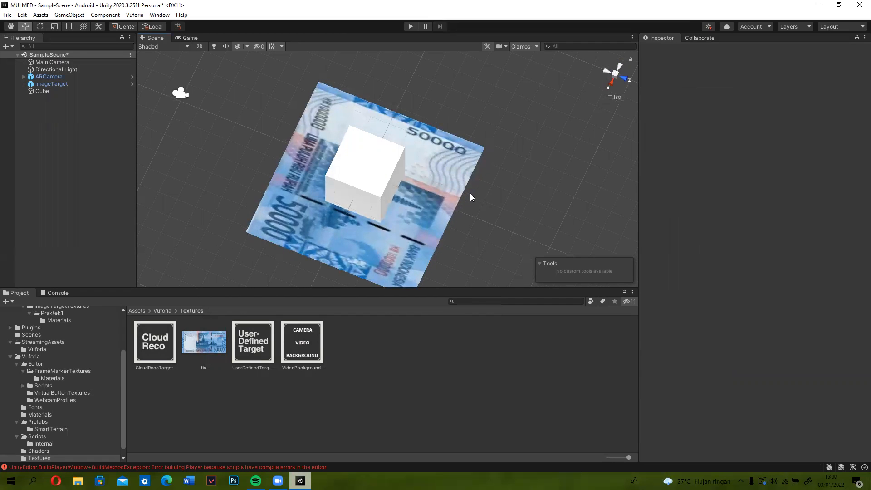